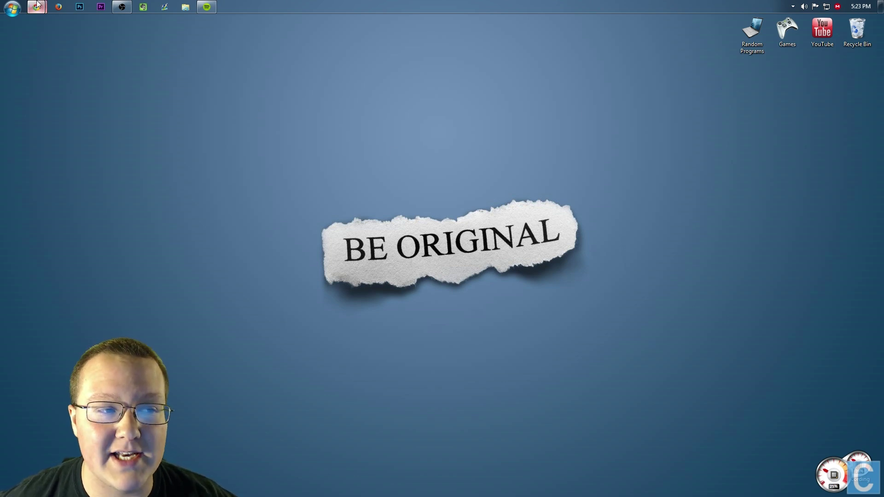
- Download the 1.7.10-Recommended Forge installer from the Minecraft Forge downloads page
click(160, 55)
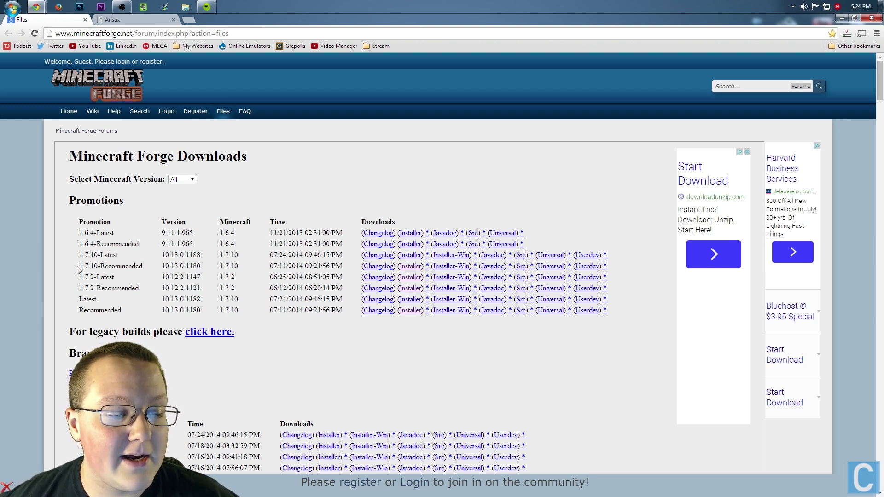
drag(78, 269, 403, 268)
click(411, 267)
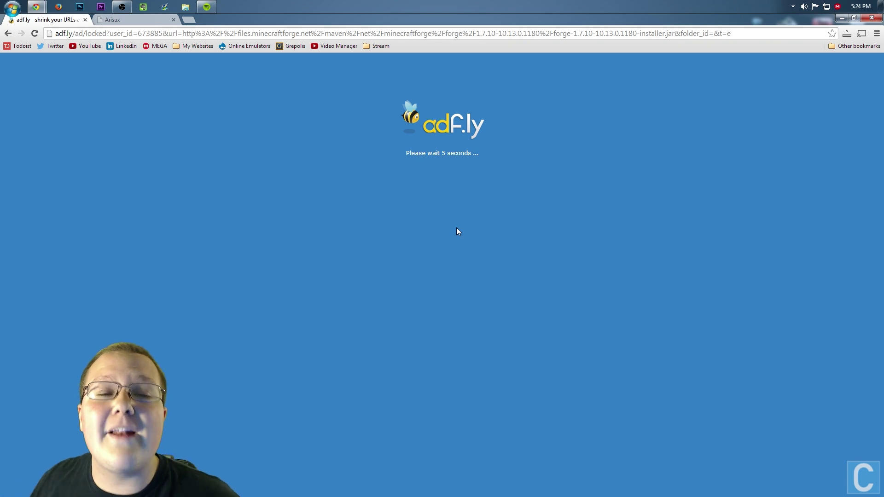
- Skip the adf.ly ad to download the Forge 1.7.10 installer jar, then switch to the Arisux Downloads page
right_click(457, 228)
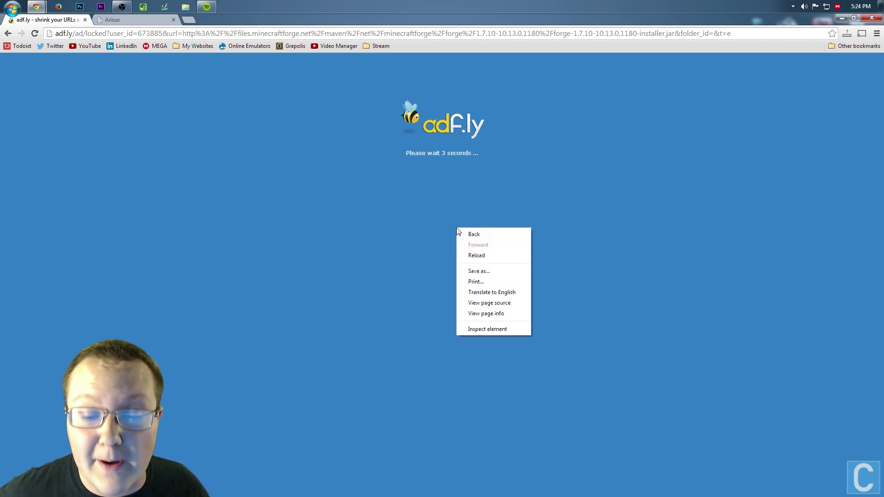
click(444, 198)
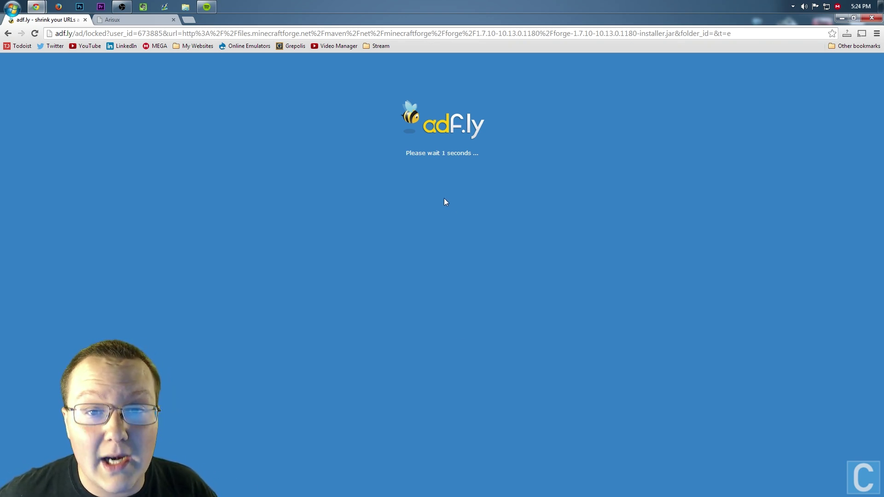
click(445, 157)
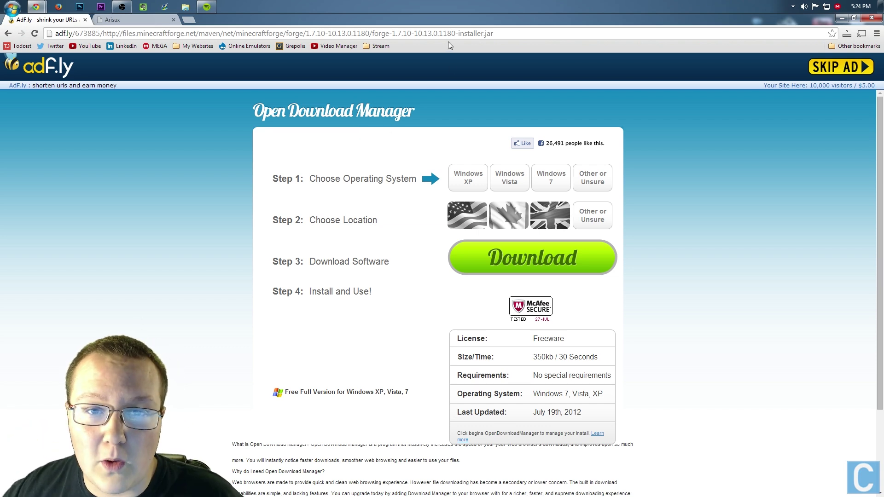
click(842, 67)
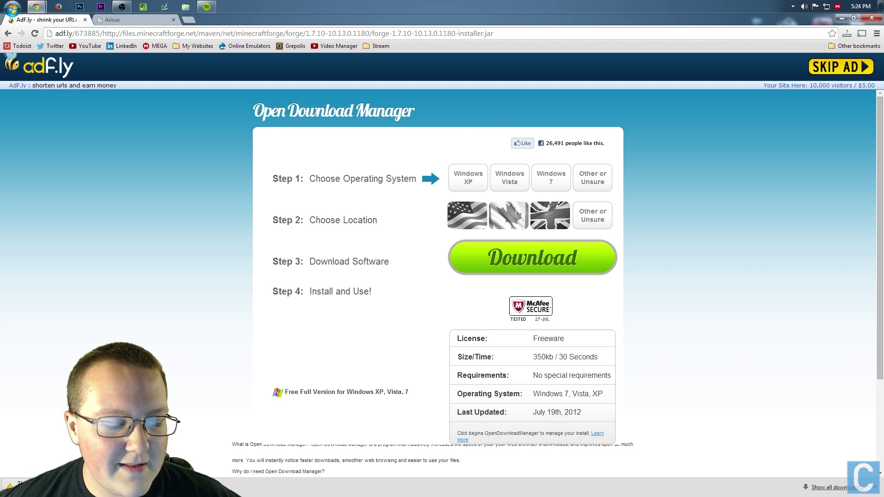
click(101, 21)
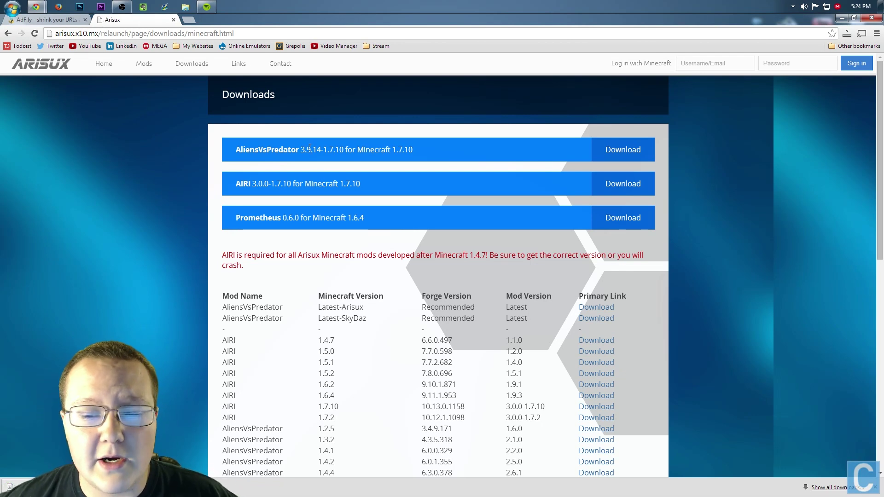
- Open the AliensVsPredator 3.9.14 download link in a new tab
right_click(622, 150)
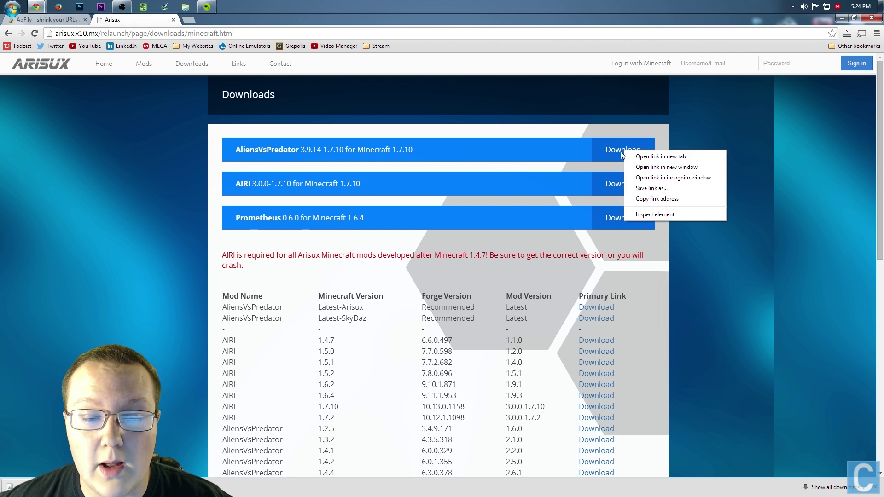
click(323, 136)
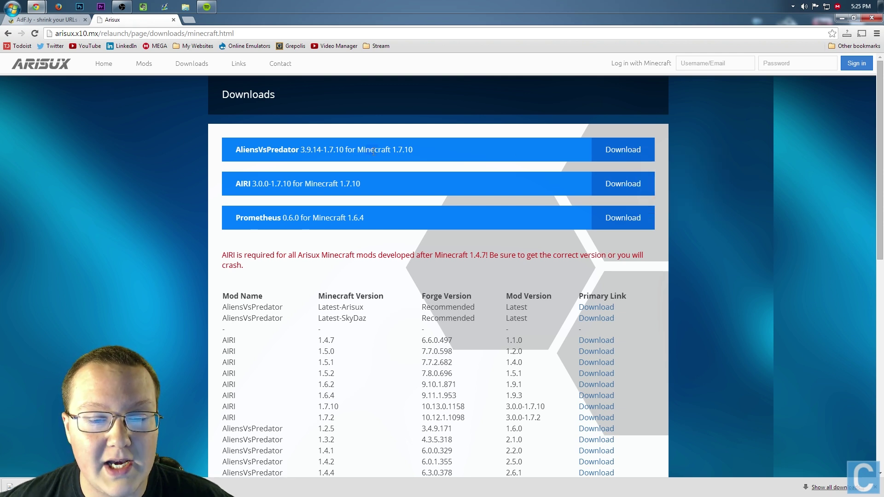
right_click(624, 146)
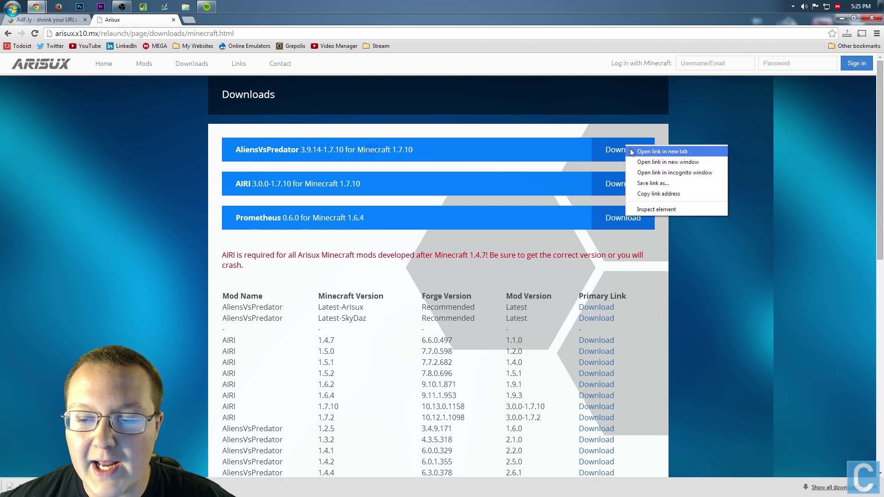
click(631, 150)
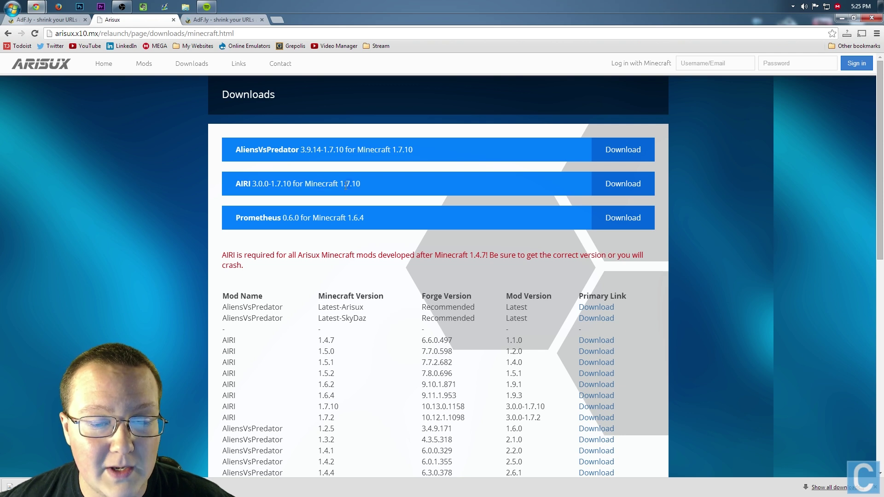
- Open the AIRI 3.0.0 download link in a new tab and close the Arisux page
right_click(607, 186)
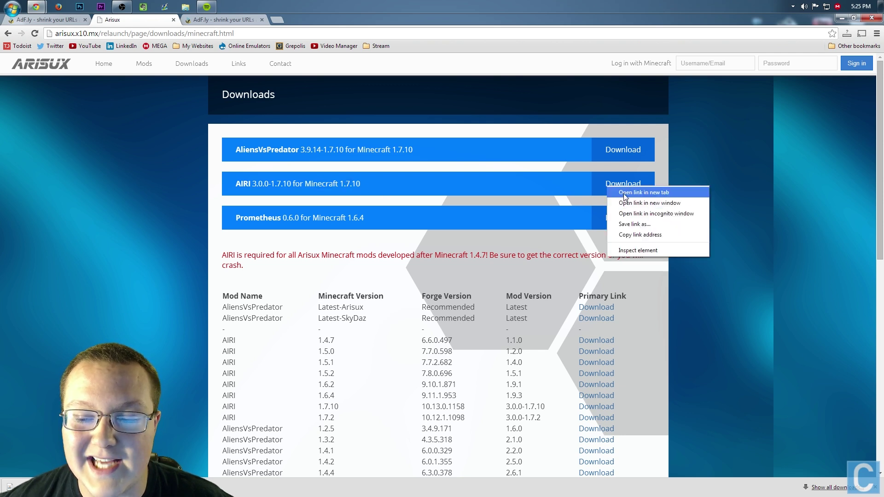
click(644, 192)
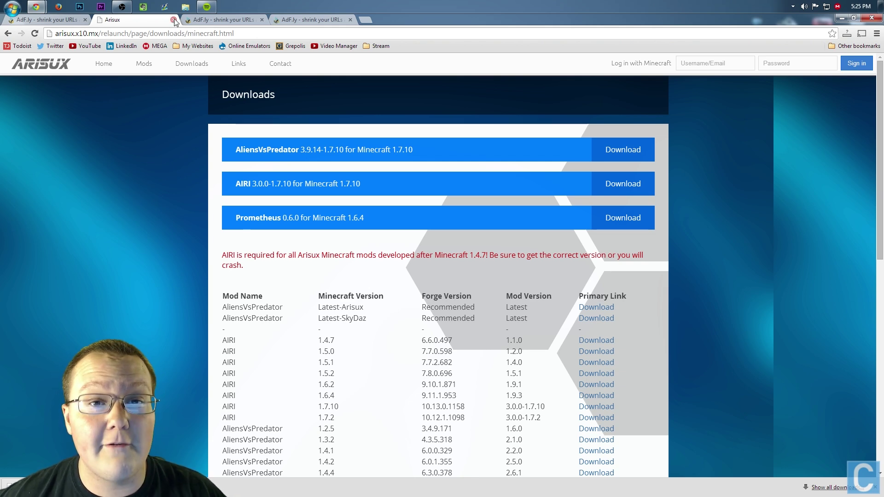
click(173, 20)
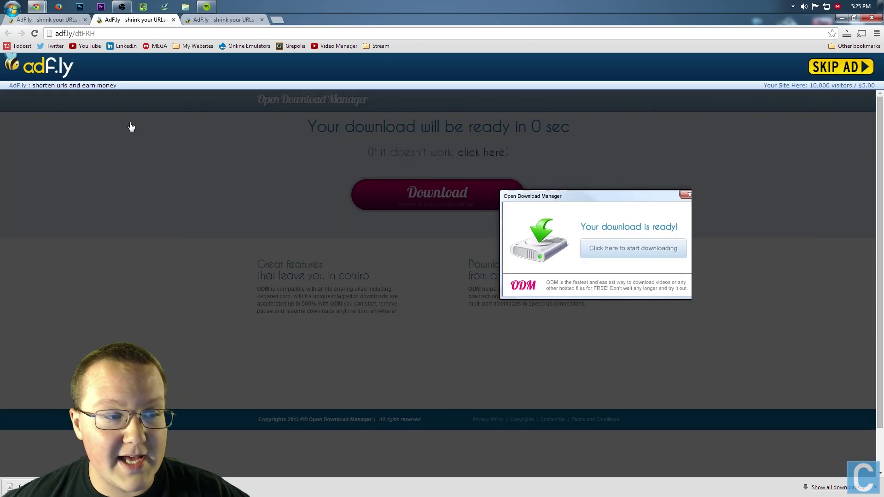
- Skip the AliensVsPredator and AIRI adf.ly ads so both jar files download to the desktop
click(839, 67)
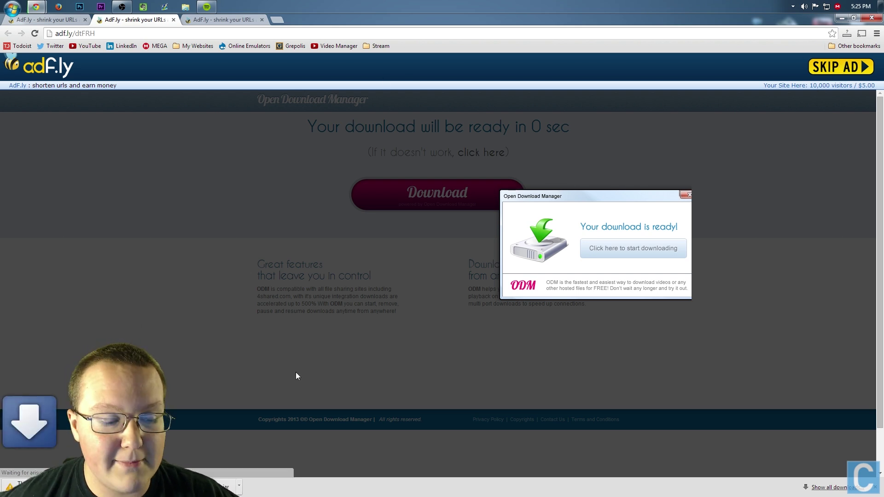
click(174, 19)
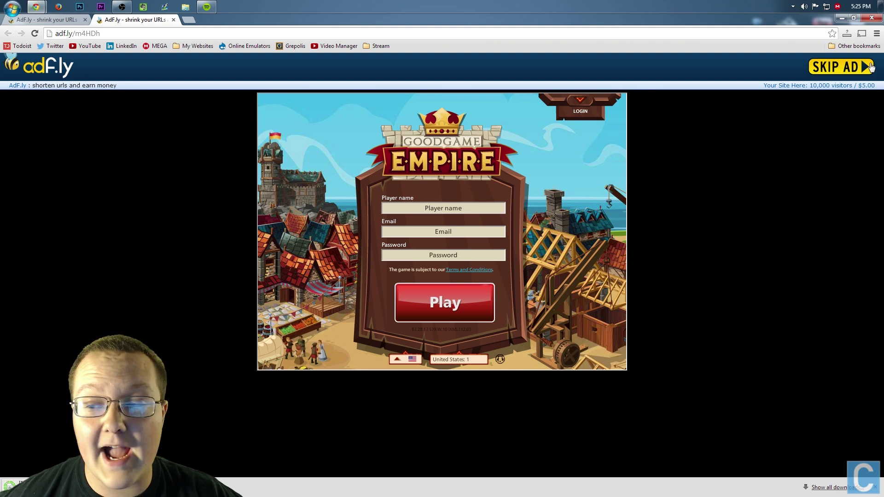
click(869, 69)
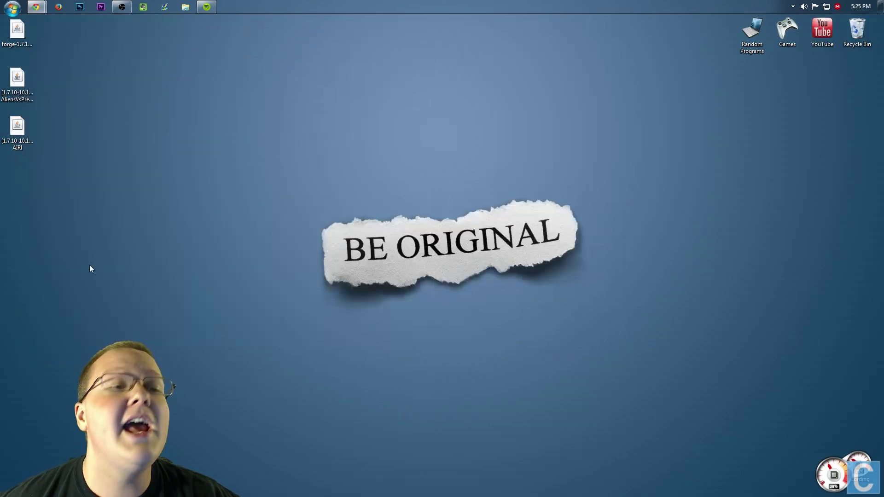
drag(352, 313, 118, 118)
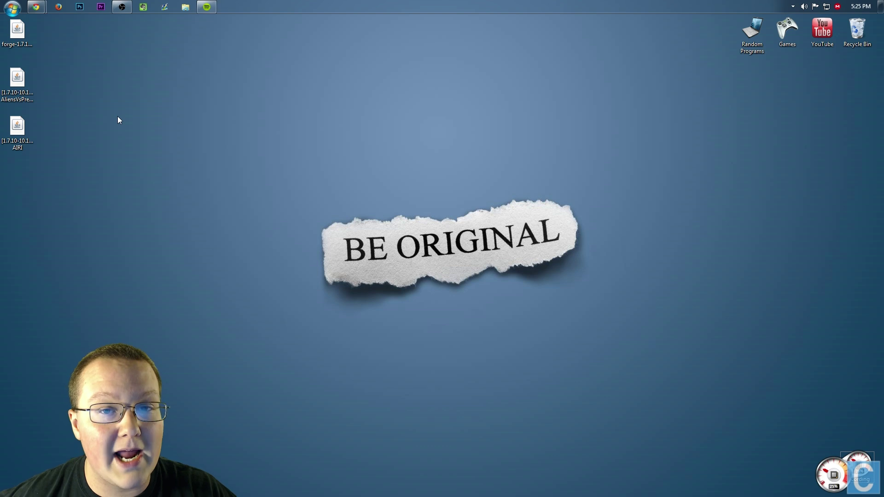
- Open the Downloads folder with Win+R 'downloads', confirm it is empty, and close it
key(super+r)
text(downla)
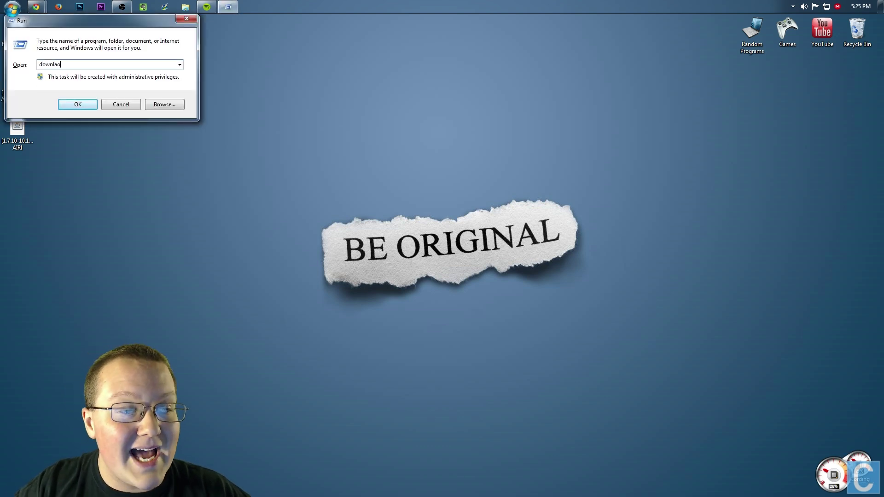
key(BackSpace)
text(oads)
key(Return)
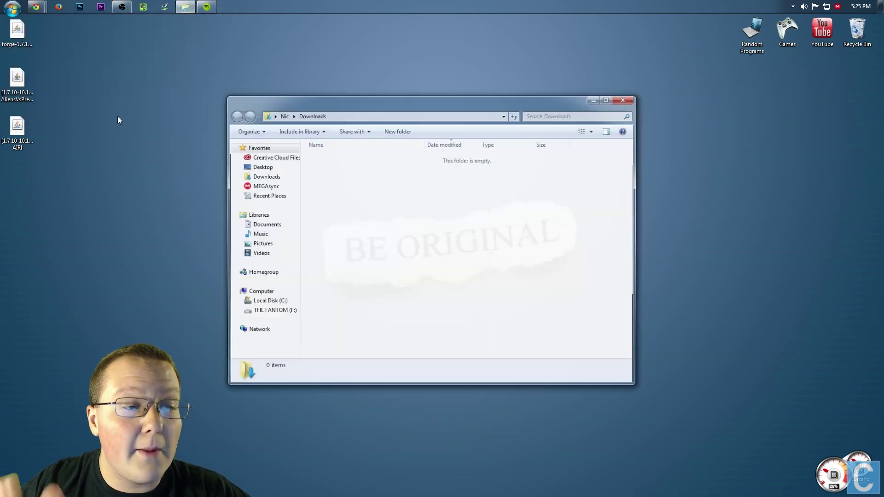
click(626, 100)
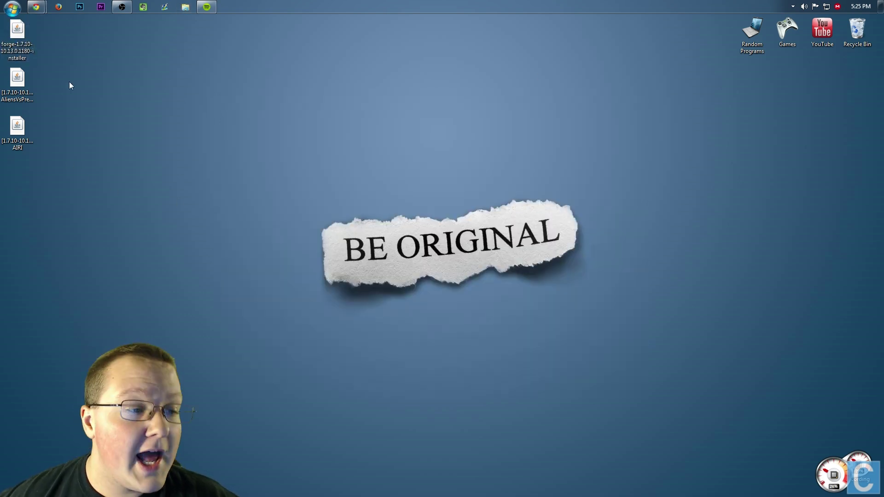
- Move the AliensVsPredator and AIRI files below the Forge installer on the desktop
click(18, 131)
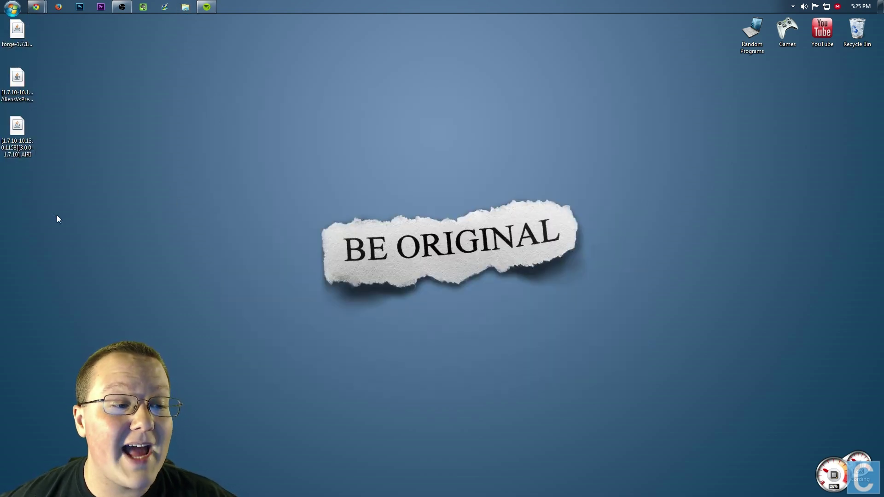
drag(92, 191, 17, 173)
click(28, 57)
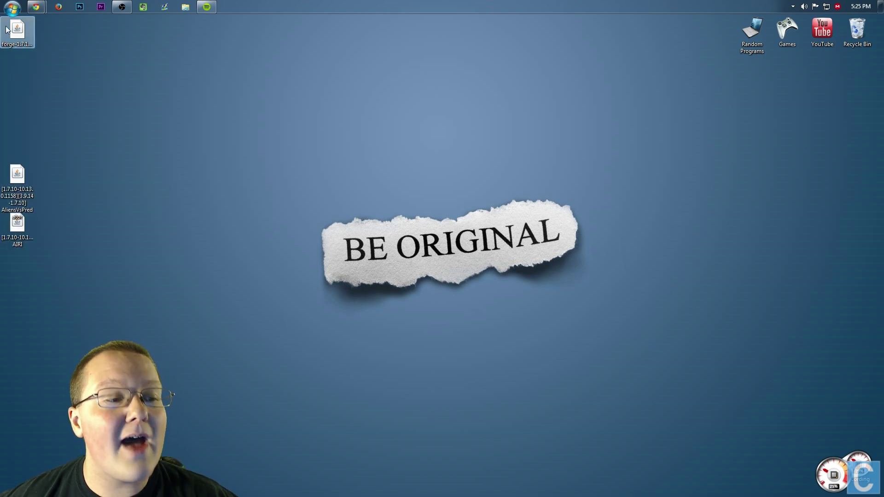
- Run the Forge installer jar with Java and install the Forge 10.13.0.1180 client
right_click(29, 24)
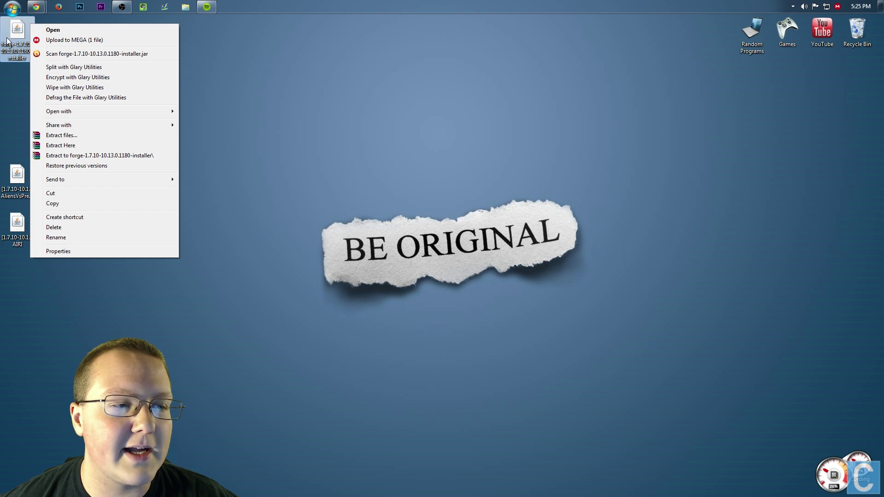
mouse_move(87, 113)
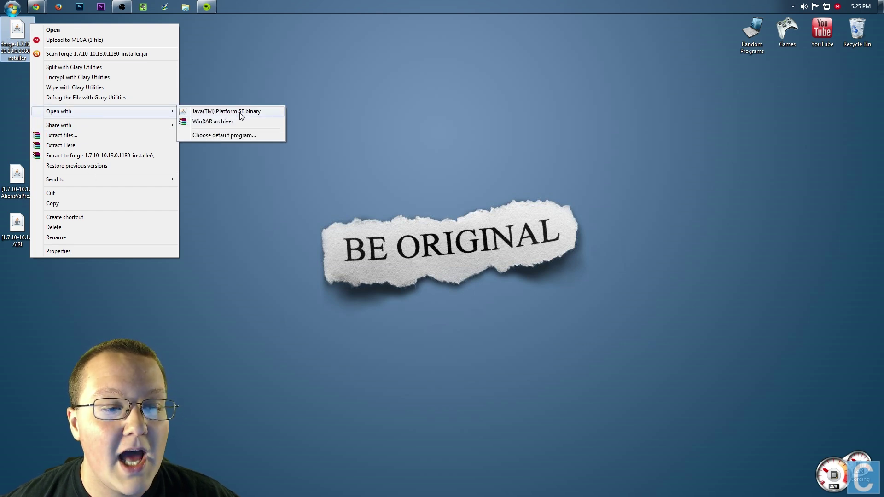
click(241, 113)
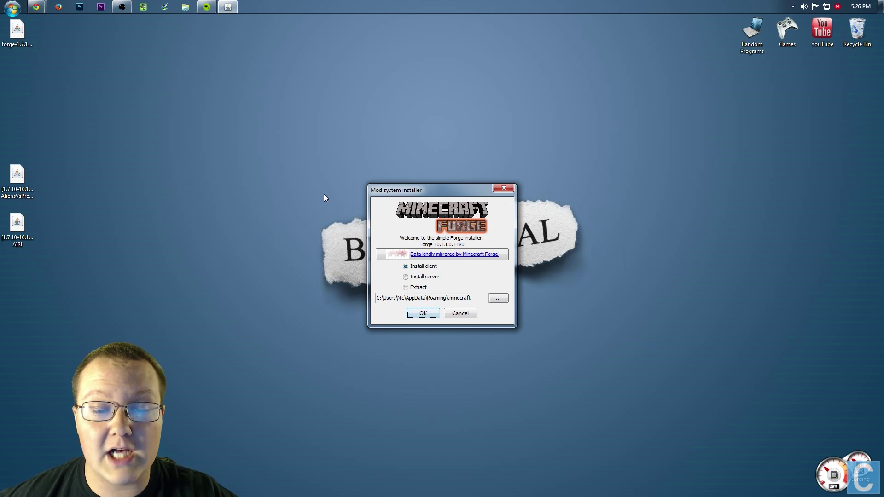
click(423, 268)
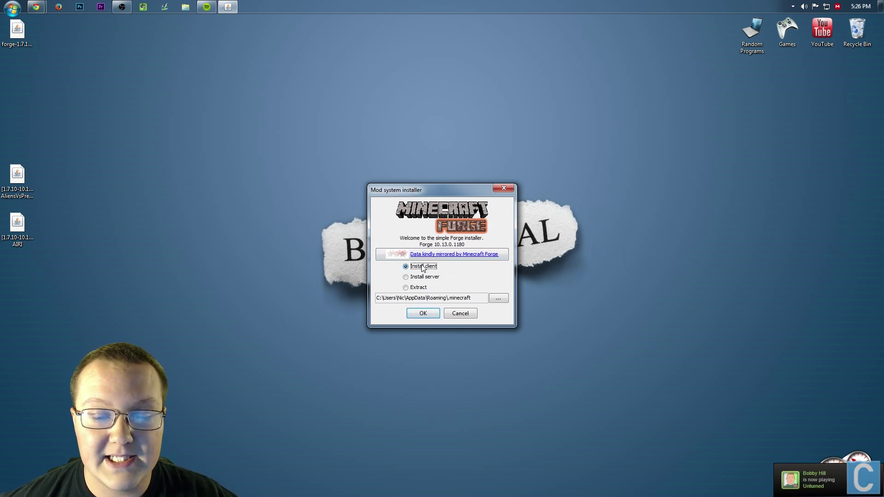
click(422, 314)
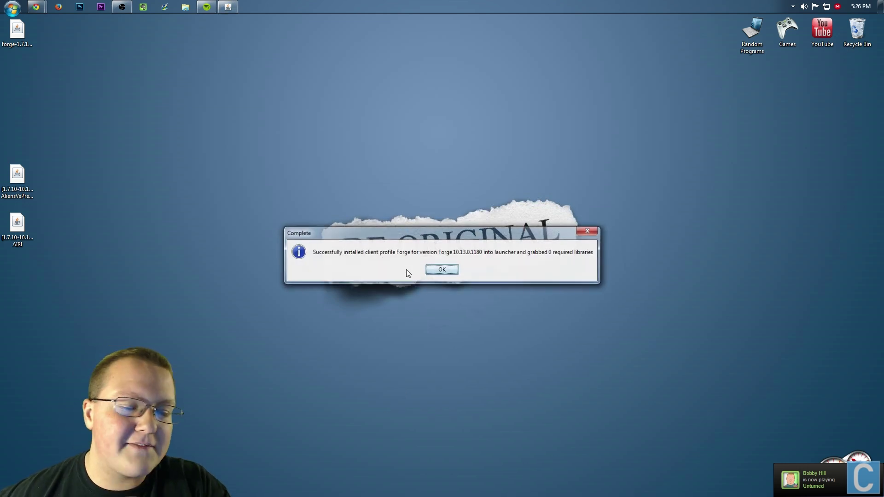
click(442, 270)
- Drag the Forge installer jar to the Recycle Bin and move both mod jars to the top-left
click(3, 40)
drag(2, 41, 856, 32)
drag(82, 300, 32, 48)
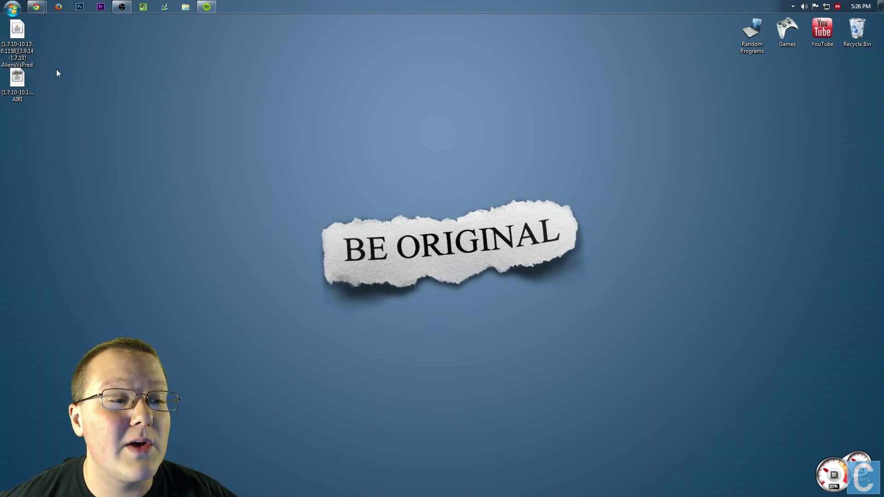
click(129, 88)
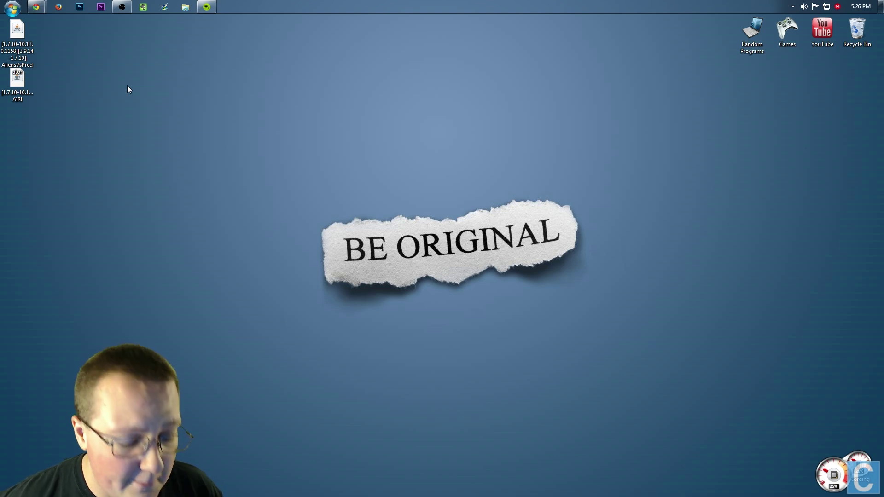
key(alt)
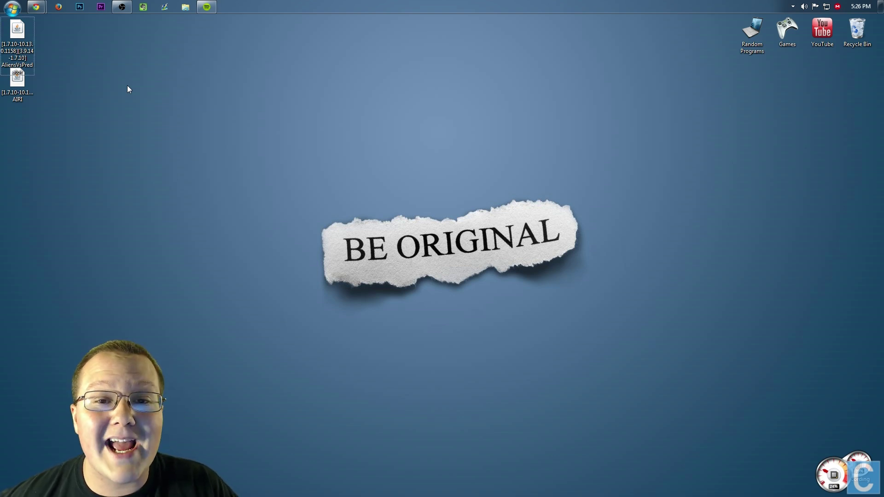
- Open the .minecraft folder inside AppData Roaming using %appdata%
key(super+r)
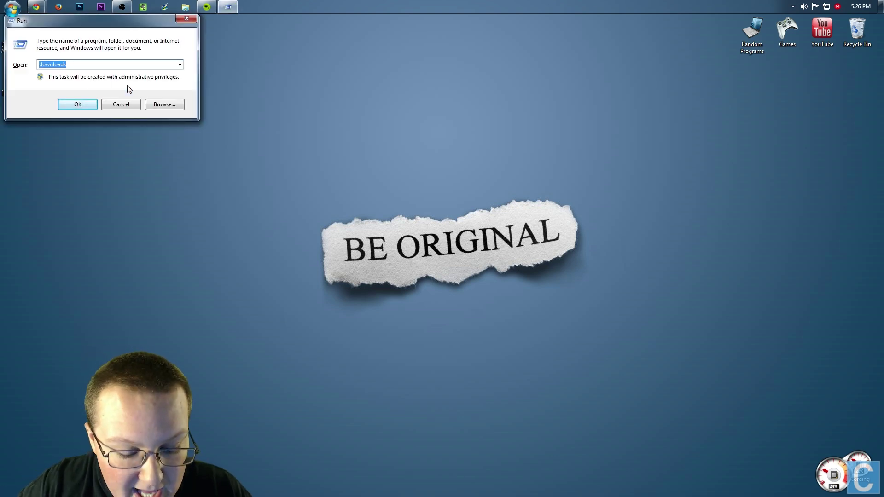
text(%appdata)
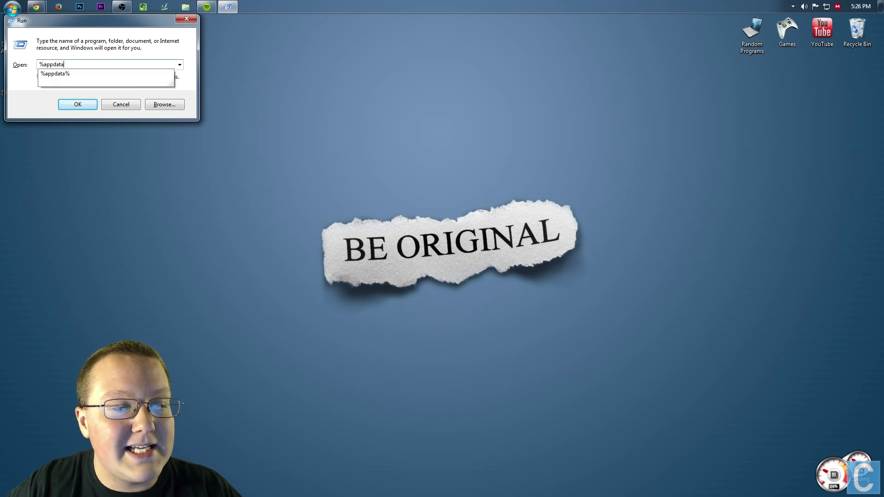
text(%)
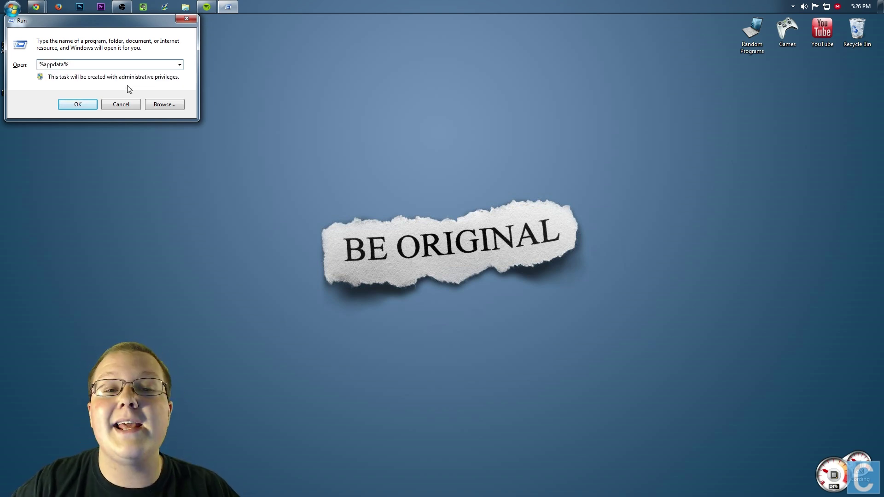
key(Return)
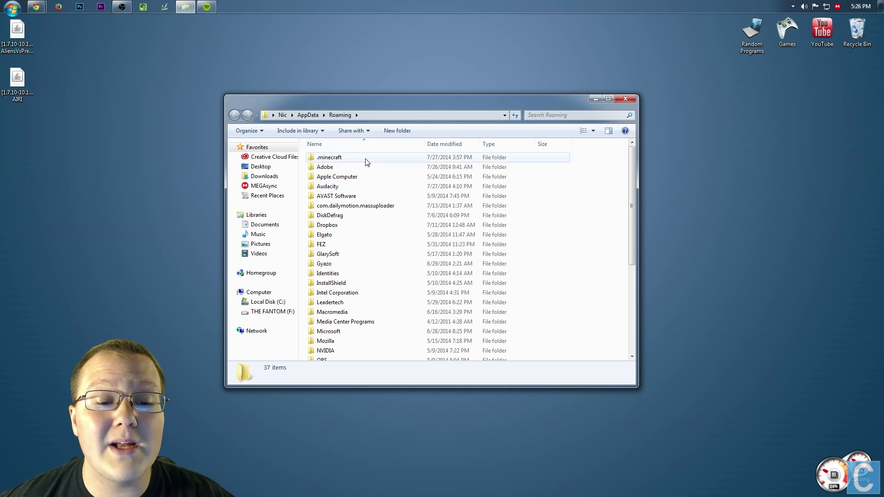
double_click(367, 162)
- Check the old mods folder's contents, then drag it to the Recycle Bin
click(356, 248)
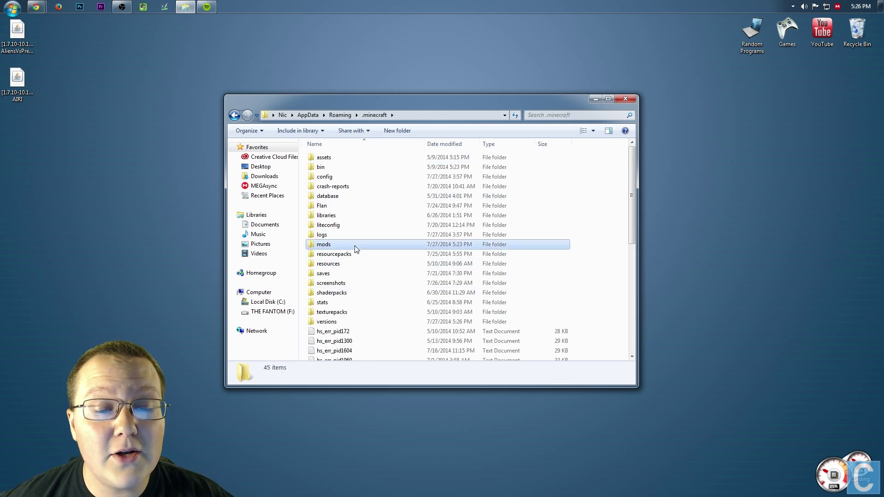
double_click(356, 248)
click(234, 115)
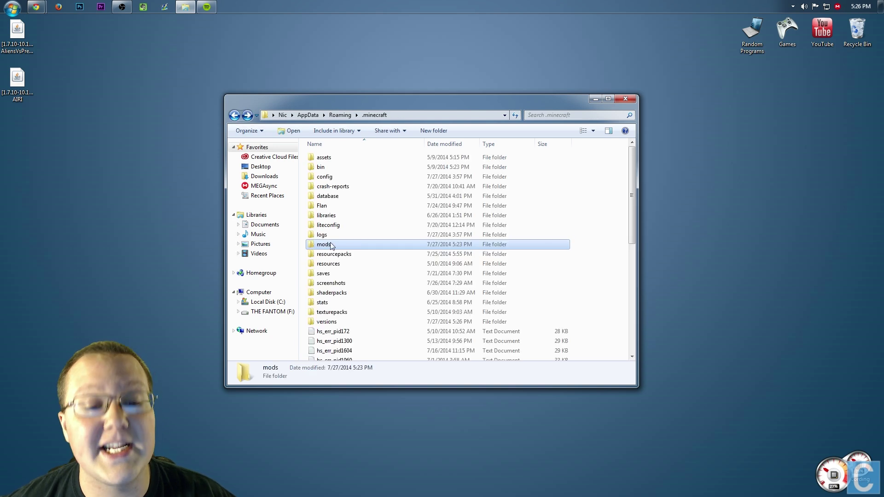
drag(332, 246, 856, 32)
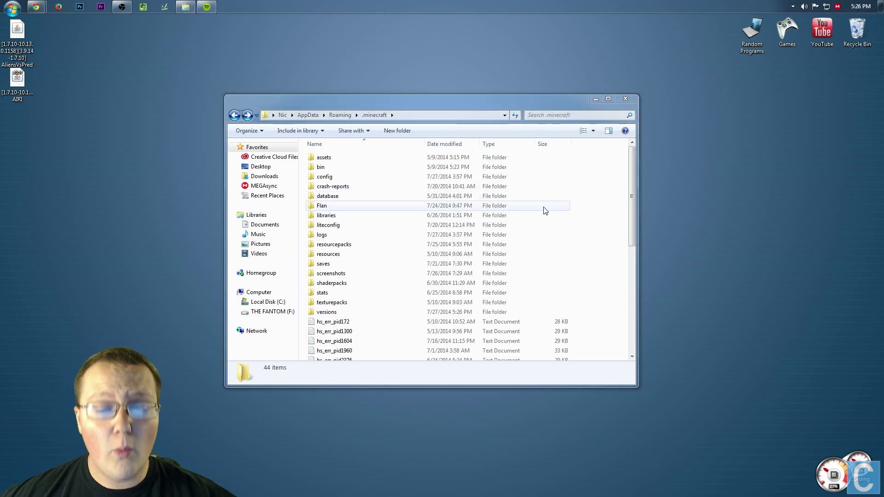
- Create a new folder named mods inside .minecraft
right_click(590, 222)
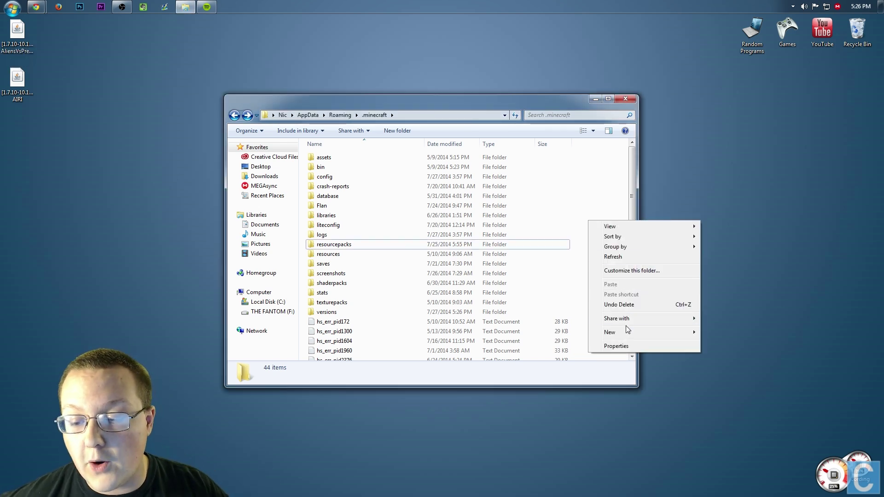
mouse_move(626, 329)
click(743, 331)
text(mods)
key(Return)
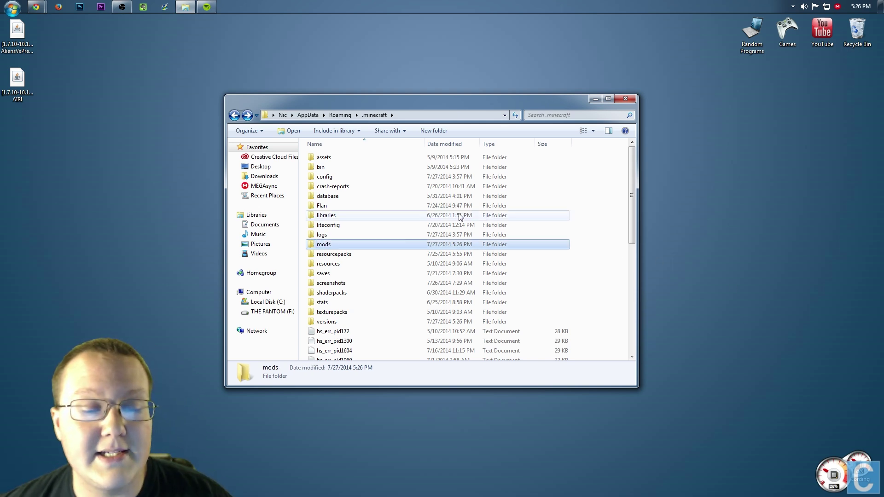
- Move the AIRI and AliensVsPredator jars from the desktop into mods, then close the window
double_click(345, 249)
drag(103, 100, 401, 187)
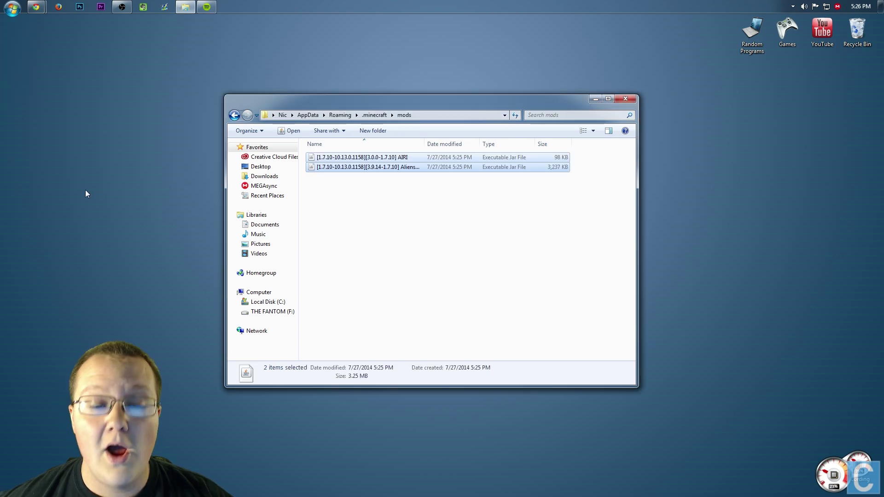
click(460, 253)
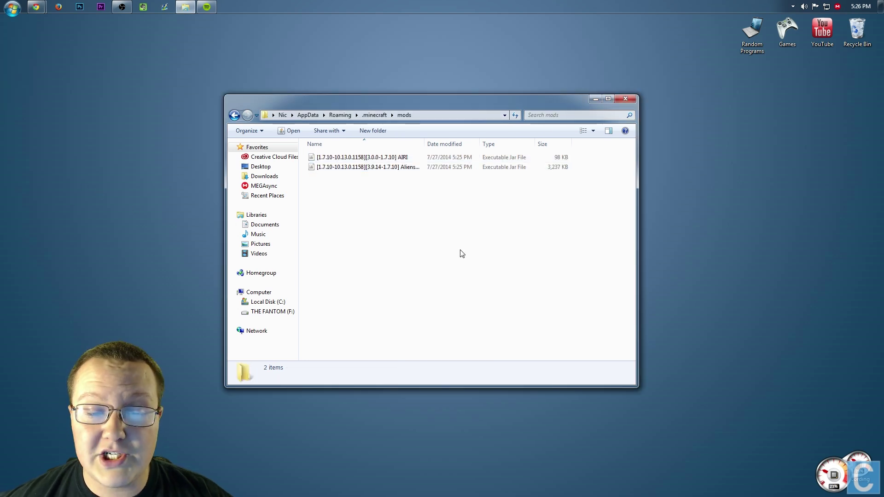
click(626, 99)
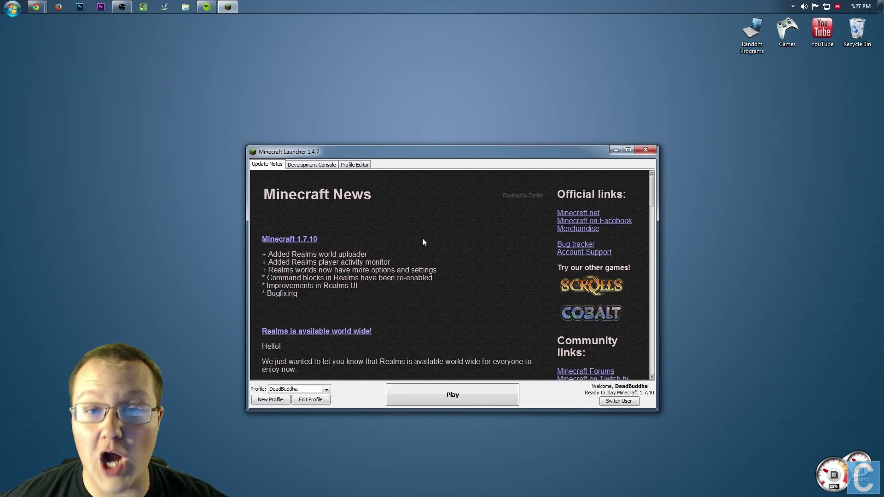
- Set the profile version to release 1.7.10-Forge10.13.0.1180, save it, and launch the game
click(314, 391)
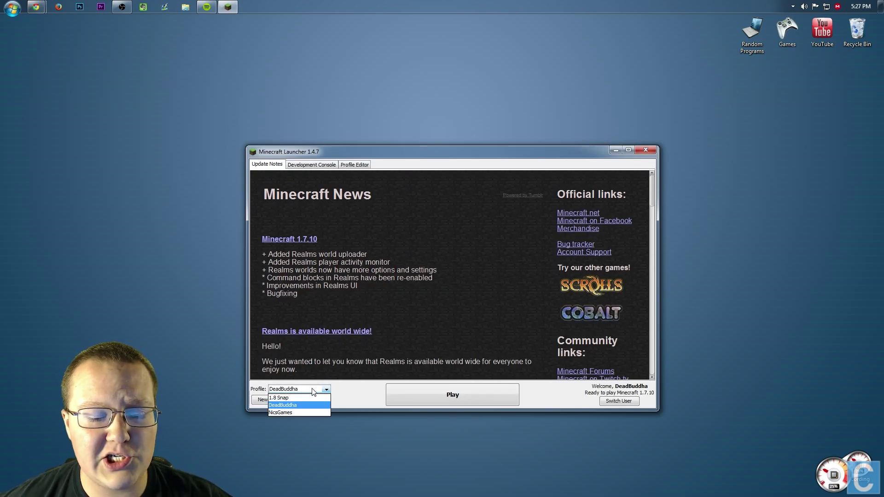
click(291, 405)
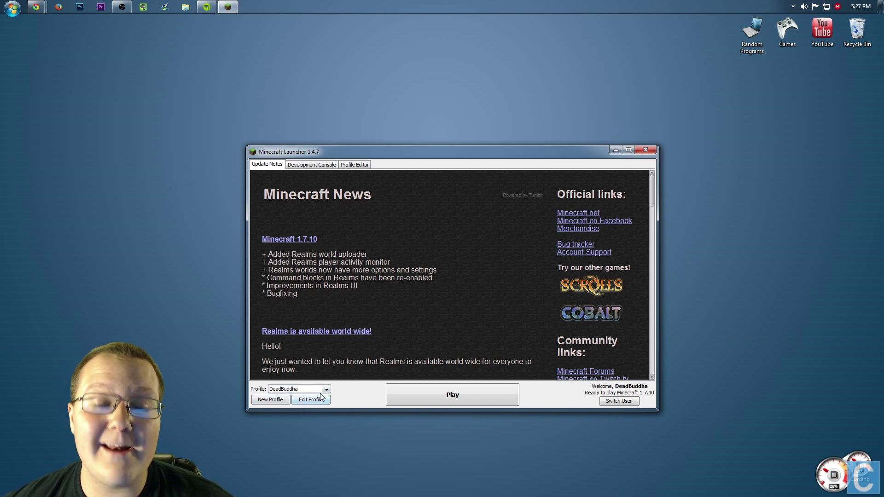
click(323, 397)
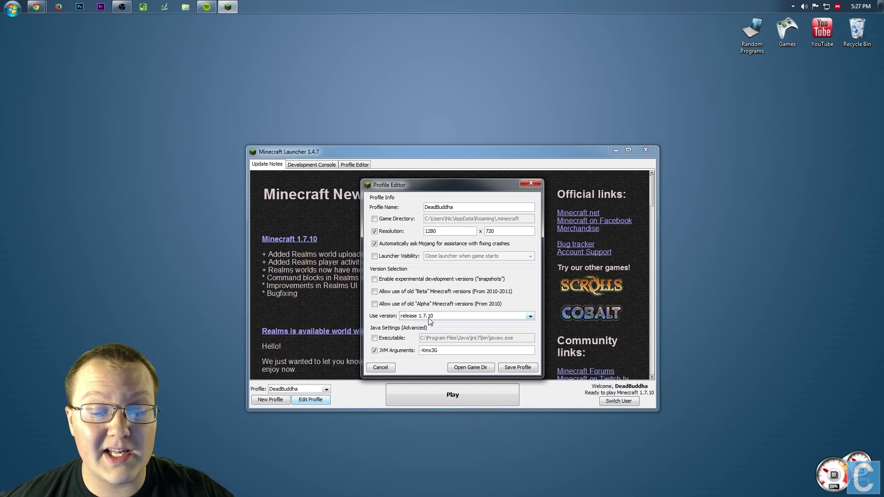
click(429, 318)
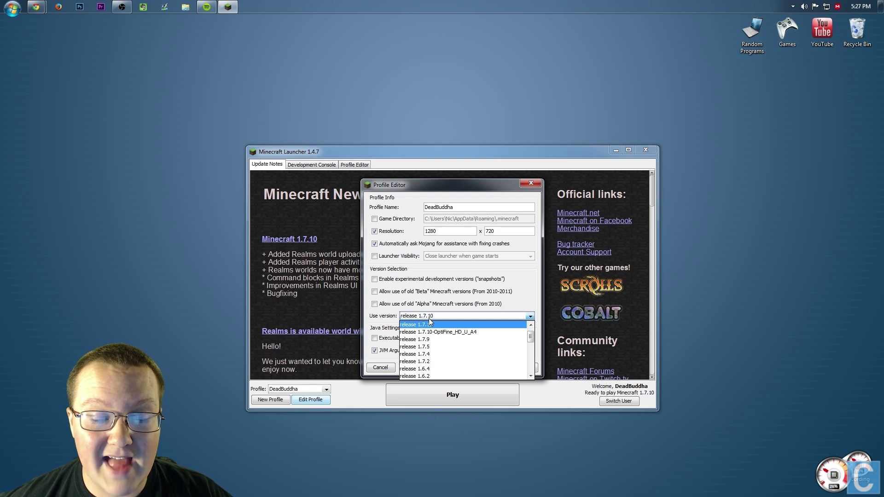
scroll(457, 341, down, 10)
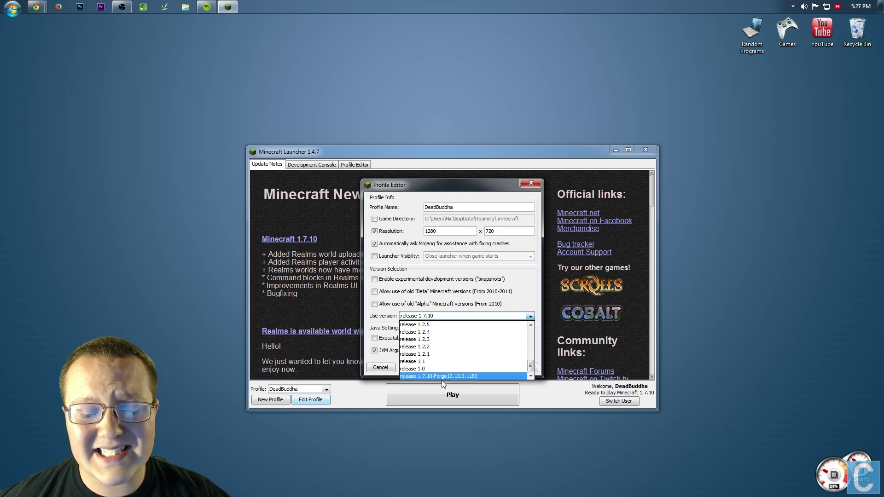
click(427, 375)
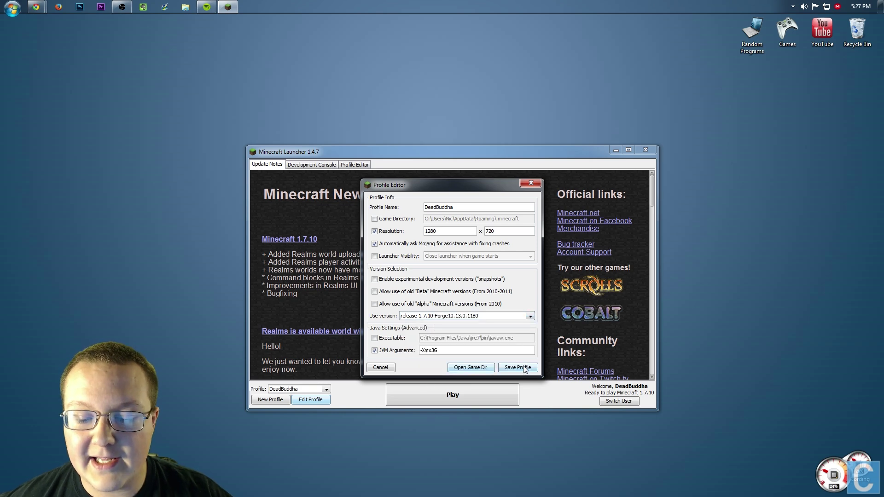
click(525, 369)
click(456, 394)
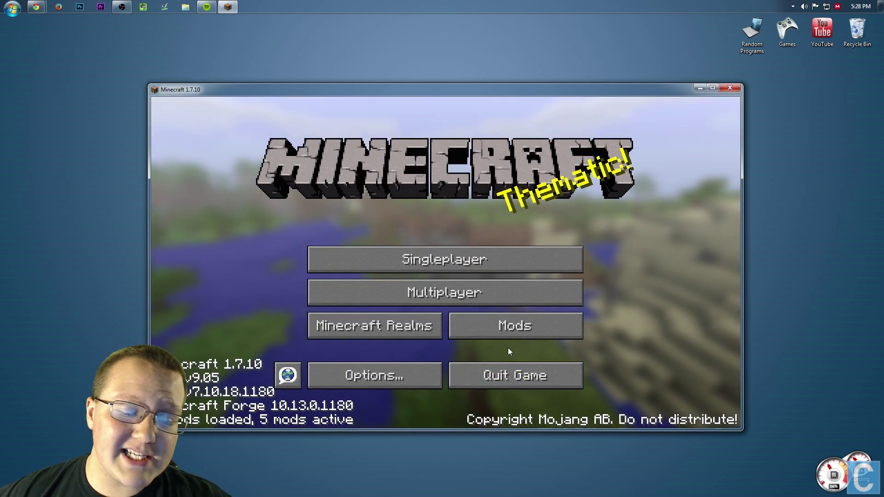
- Open the Mod List and check the details for AIRI and AliensVsPredator
click(504, 335)
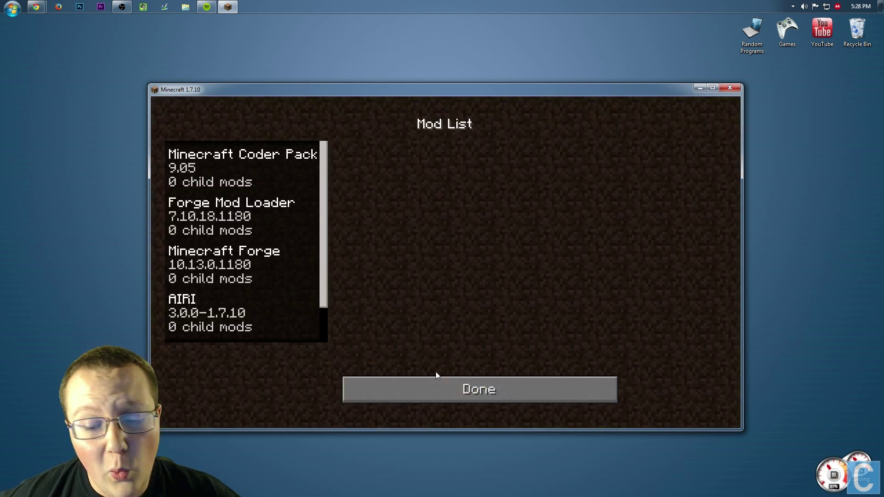
scroll(249, 255, down, 2)
click(205, 276)
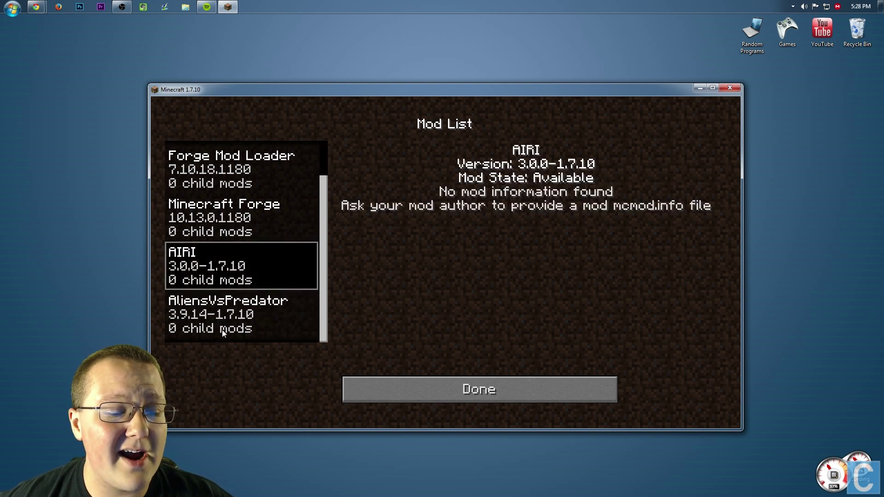
click(202, 330)
- Return to the title menu, go to Singleplayer and load the chosen world
click(477, 397)
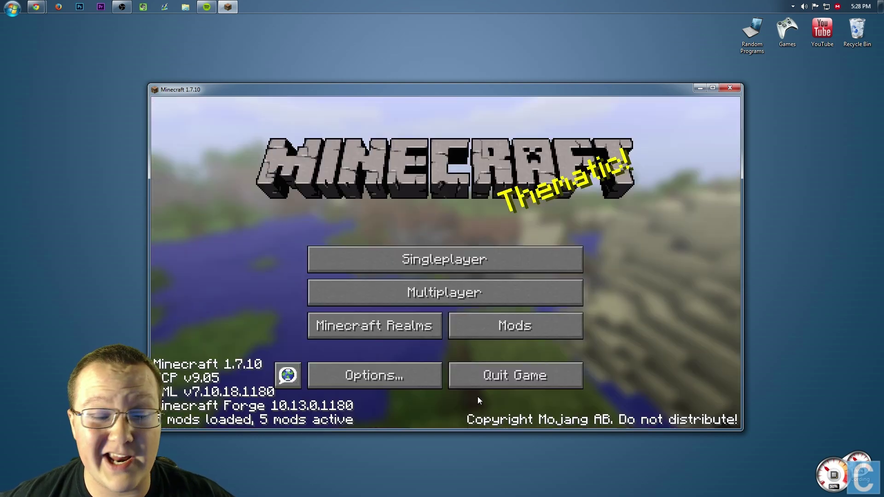
click(405, 259)
double_click(352, 173)
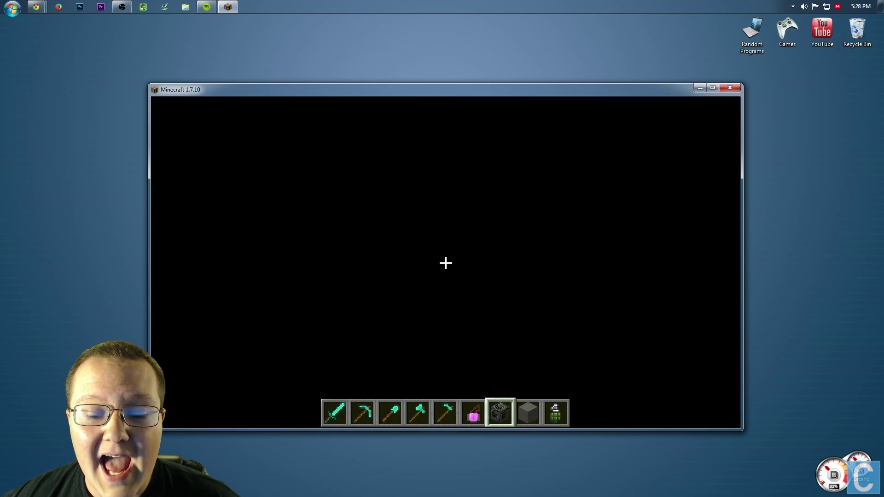
- Search the creative inventory for 'alie' and move the Alien Relic into the hotbar
key(e)
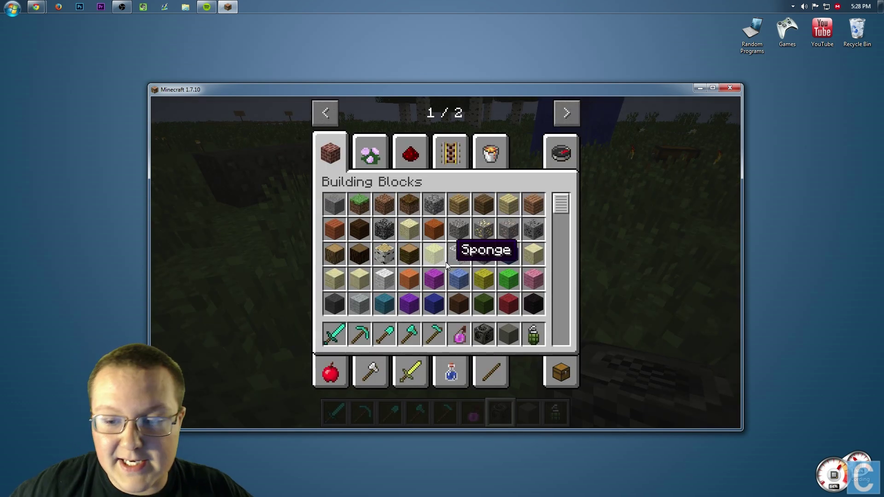
click(569, 155)
text(alie)
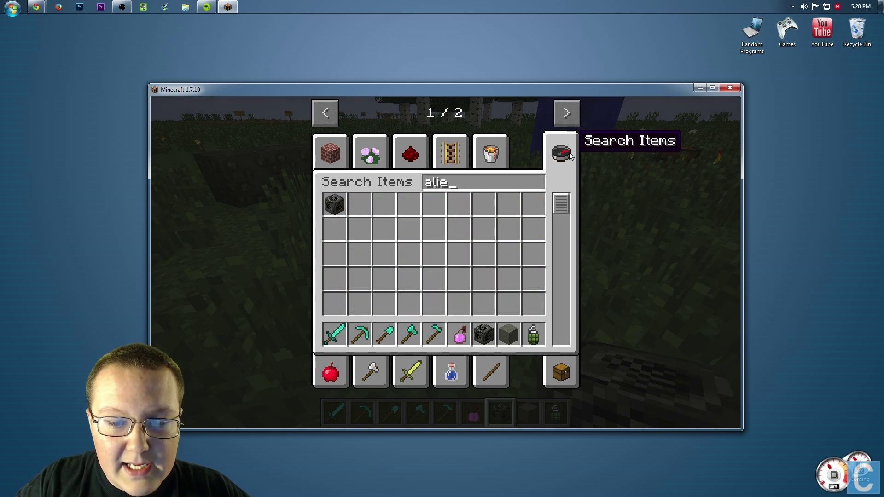
click(336, 199)
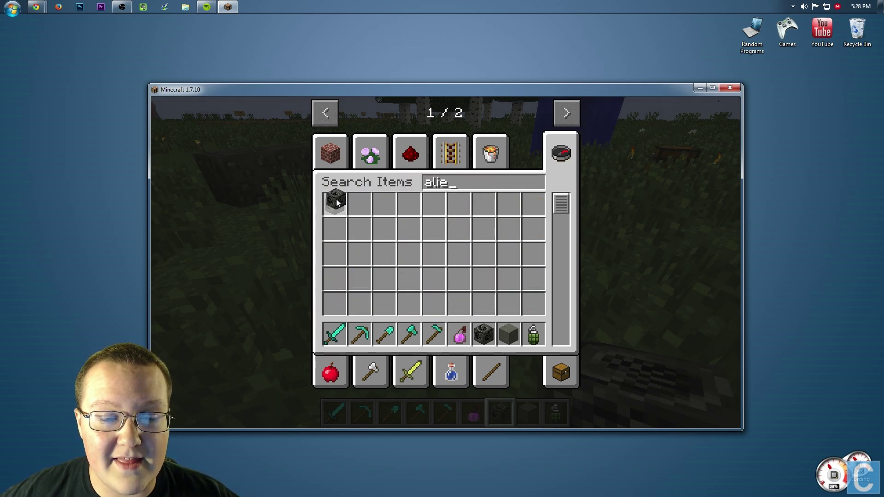
click(334, 204)
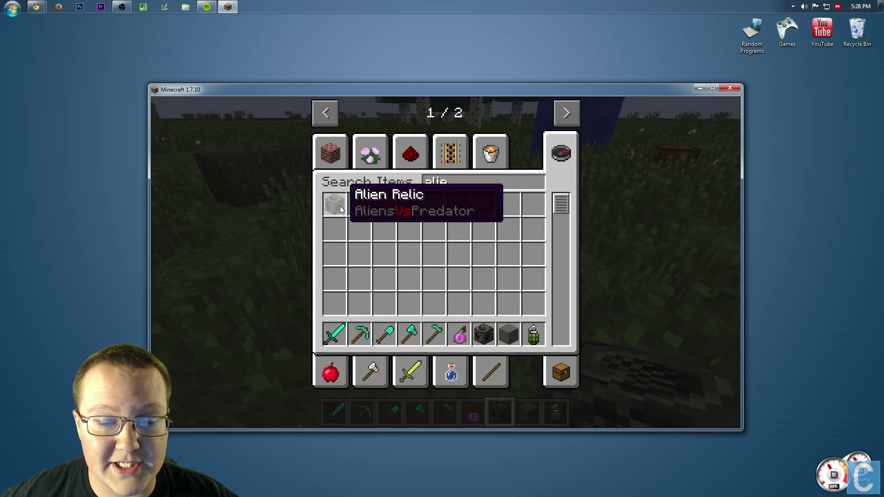
click(340, 206)
click(483, 333)
key(BackSpace)
key(BackSpace)
key(BackSpace)
key(BackSpace)
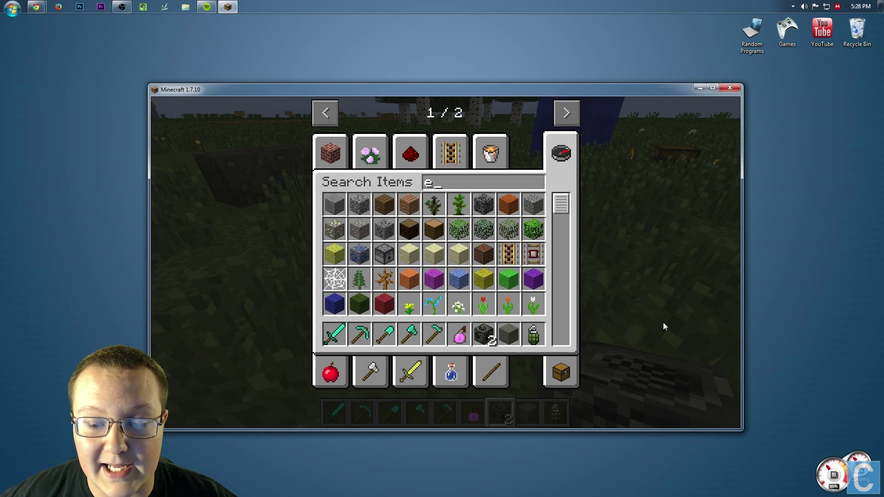
key(Escape)
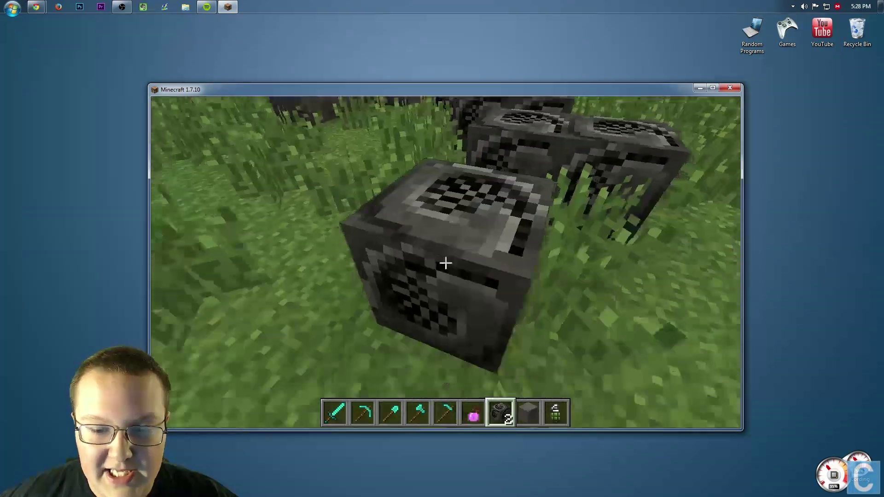